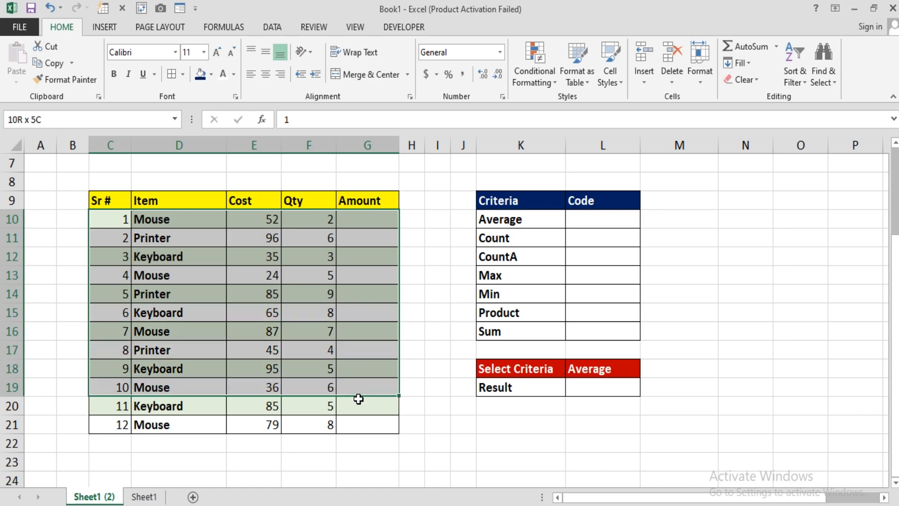
# Enter the formula =E10*F10 in G10 to multiply the first item's cost by its quantity
pyautogui.moveTo(176, 225); pyautogui.dragTo(360, 421)
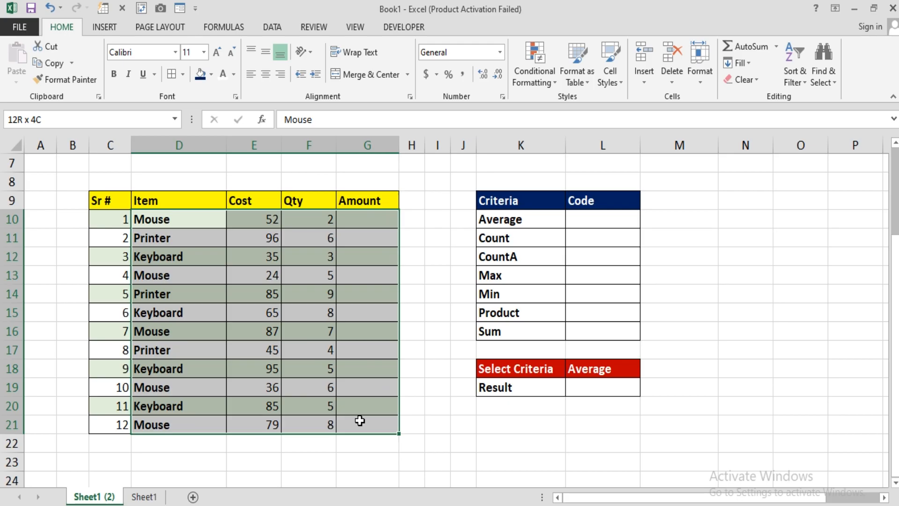
pyautogui.moveTo(359, 420); pyautogui.dragTo(359, 421)
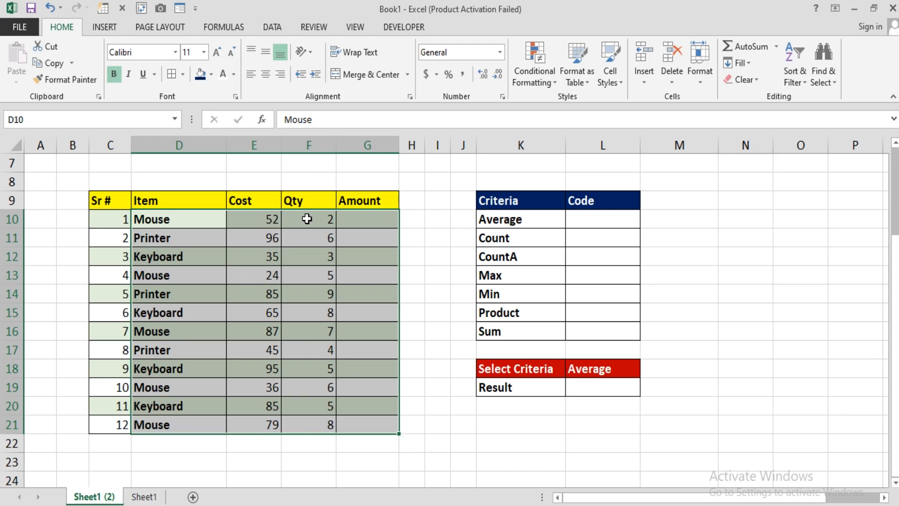
pyautogui.click(359, 221)
pyautogui.write('=')
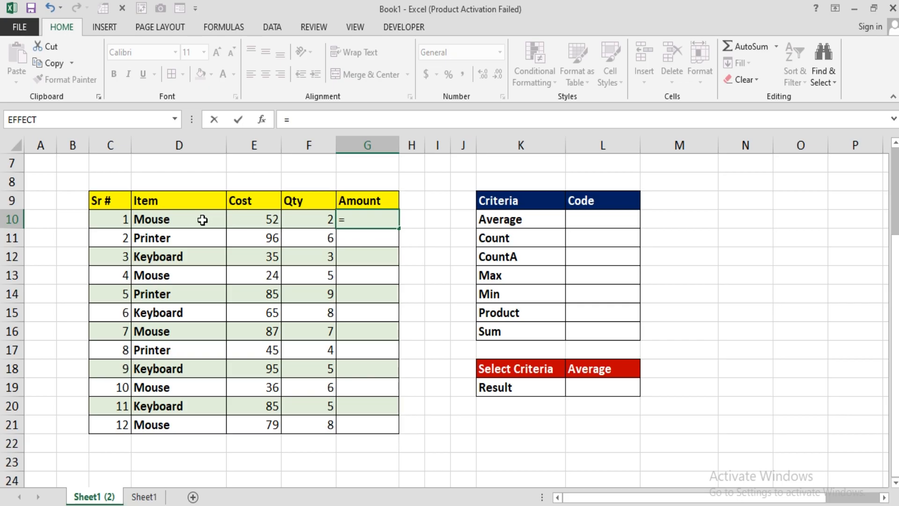
pyautogui.click(245, 222)
pyautogui.write('*')
pyautogui.click(304, 220)
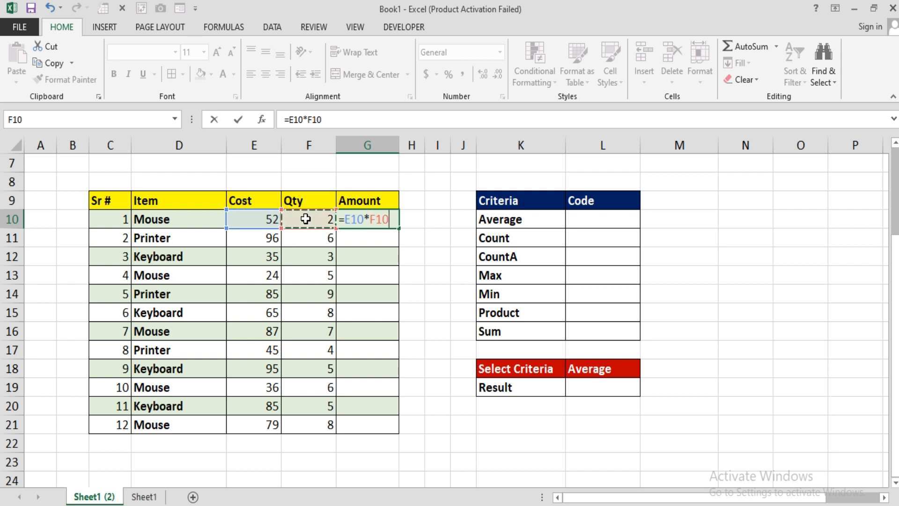
pyautogui.press('Return')
# Fill the Amount formula from G10 down through G21
pyautogui.click(374, 220)
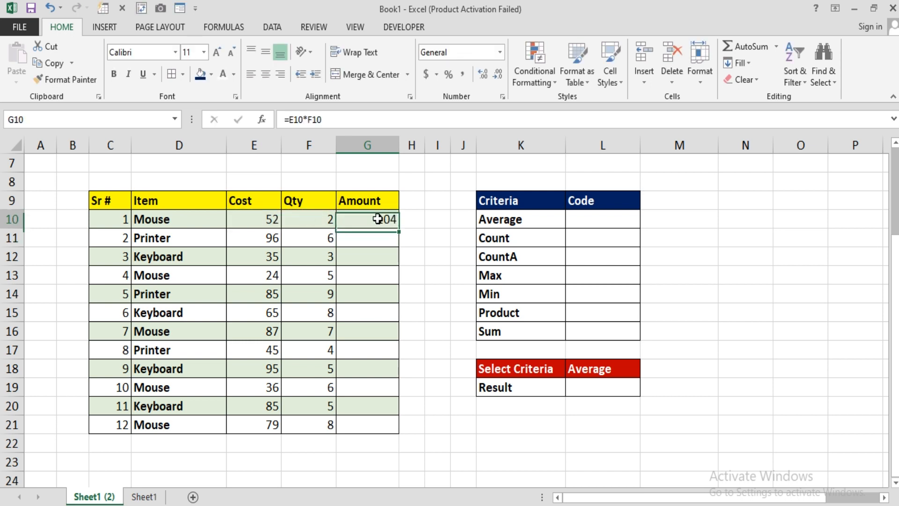
pyautogui.moveTo(397, 231); pyautogui.dragTo(398, 435)
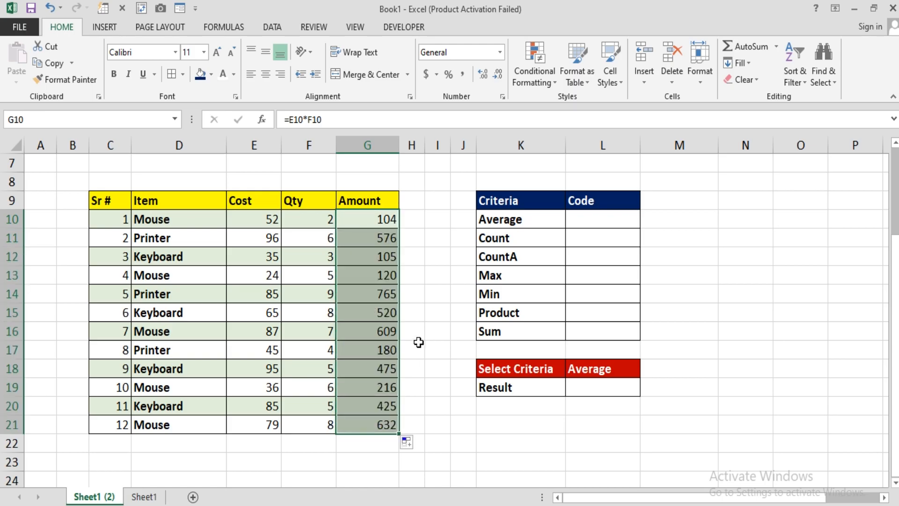
pyautogui.click(434, 327)
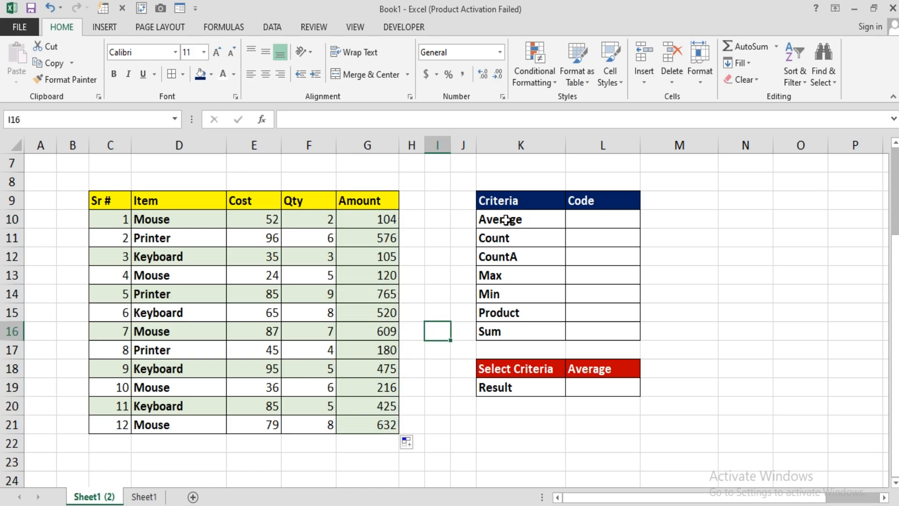
# Review the Criteria and Code table, going through each criteria name from Average to Sum
pyautogui.moveTo(496, 202); pyautogui.dragTo(589, 332)
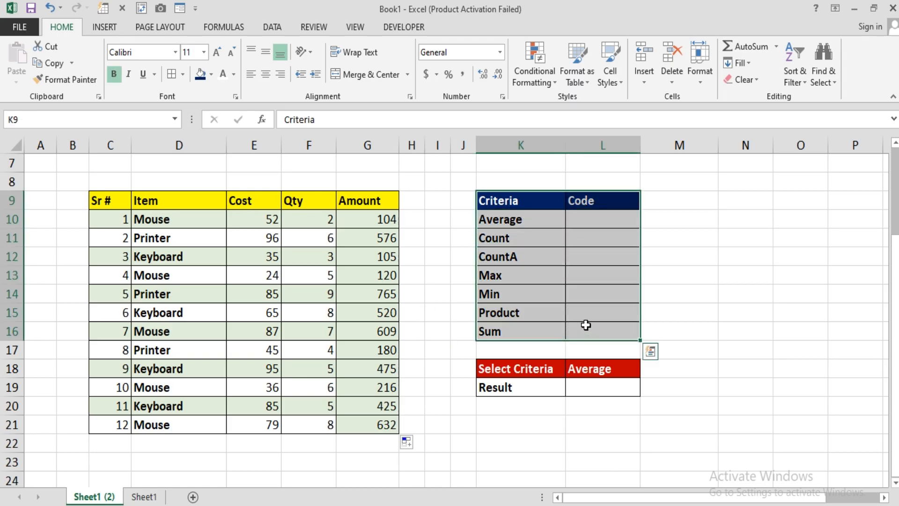
pyautogui.click(526, 226)
pyautogui.click(526, 243)
pyautogui.click(518, 256)
pyautogui.click(515, 276)
pyautogui.click(513, 295)
pyautogui.click(508, 312)
pyautogui.click(504, 331)
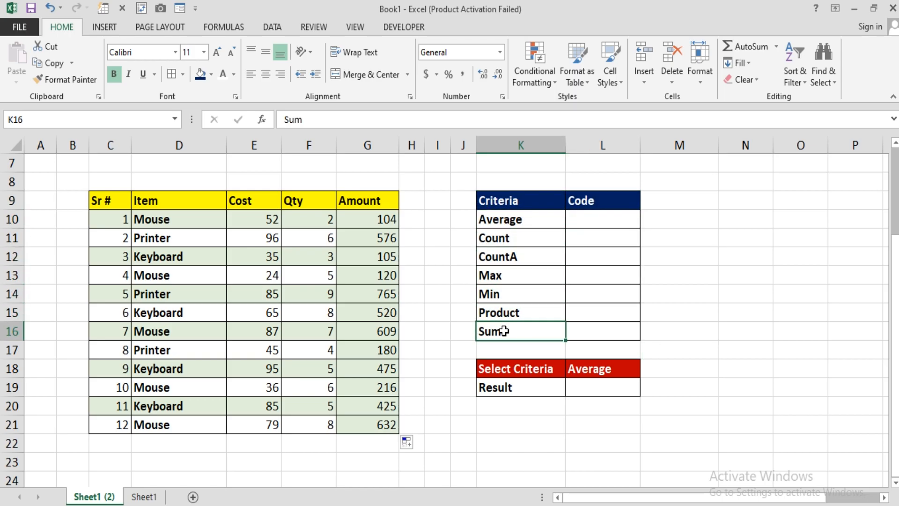
# Fill the Code column L10:L16 with 1, 2, 3, 4, 5, 6 and 9 for Average through Sum
pyautogui.click(583, 218)
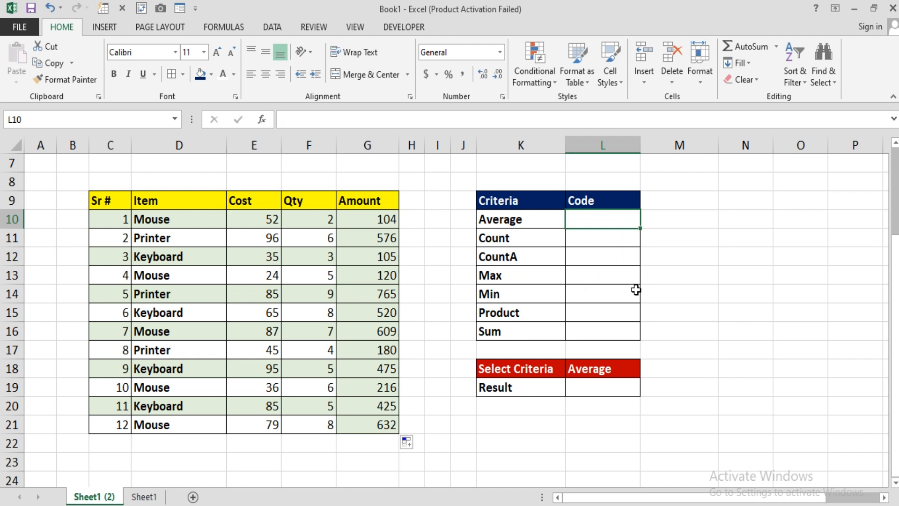
pyautogui.write('1')
pyautogui.press('Return')
pyautogui.write('2')
pyautogui.press('Return')
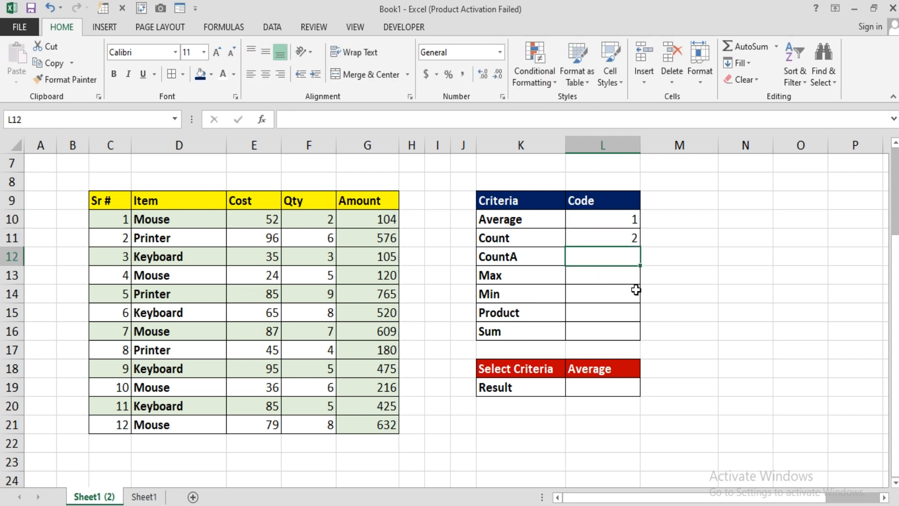
pyautogui.write('3')
pyautogui.press('Return')
pyautogui.write('4')
pyautogui.press('Return')
pyautogui.write('5')
pyautogui.press('Return')
pyautogui.write('6')
pyautogui.press('Return')
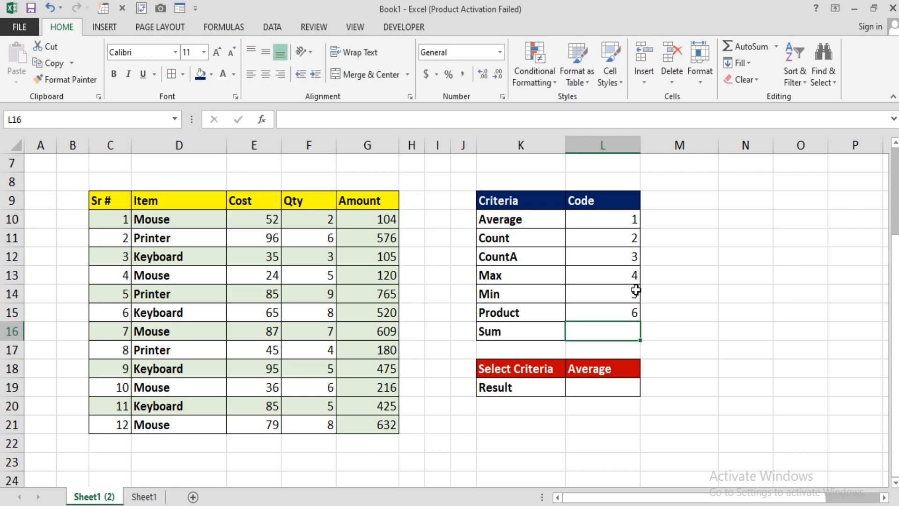
pyautogui.write('9')
pyautogui.press('Return')
pyautogui.click(520, 219)
pyautogui.moveTo(521, 219); pyautogui.dragTo(622, 329)
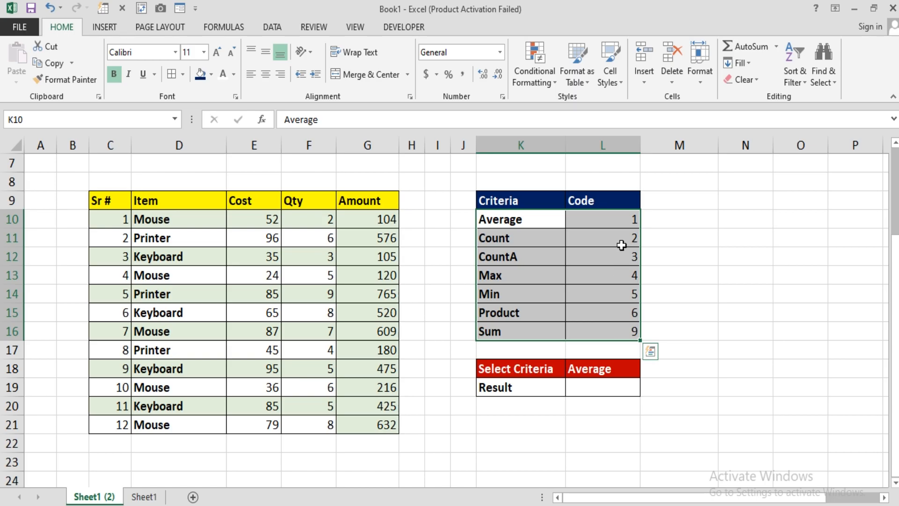
# Start a SUBTOTAL formula in the Result cell L19, leaving its function number empty
pyautogui.click(592, 388)
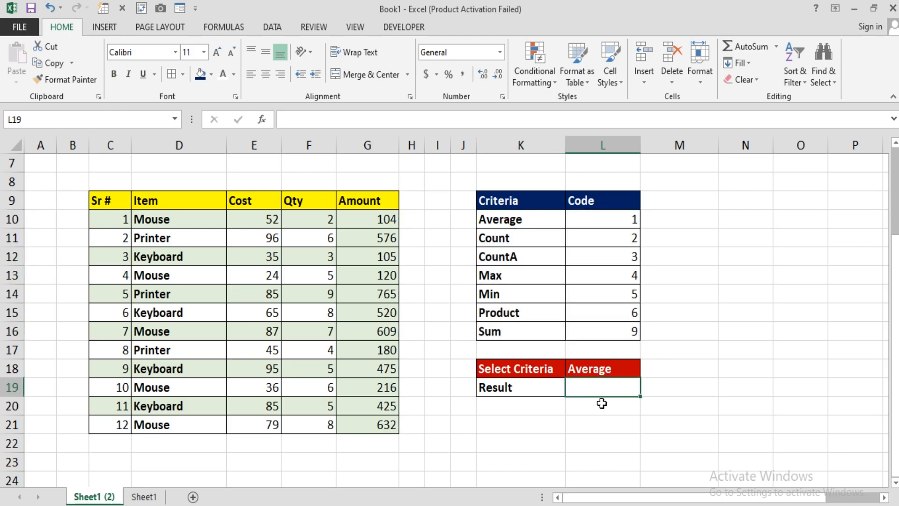
pyautogui.write('=')
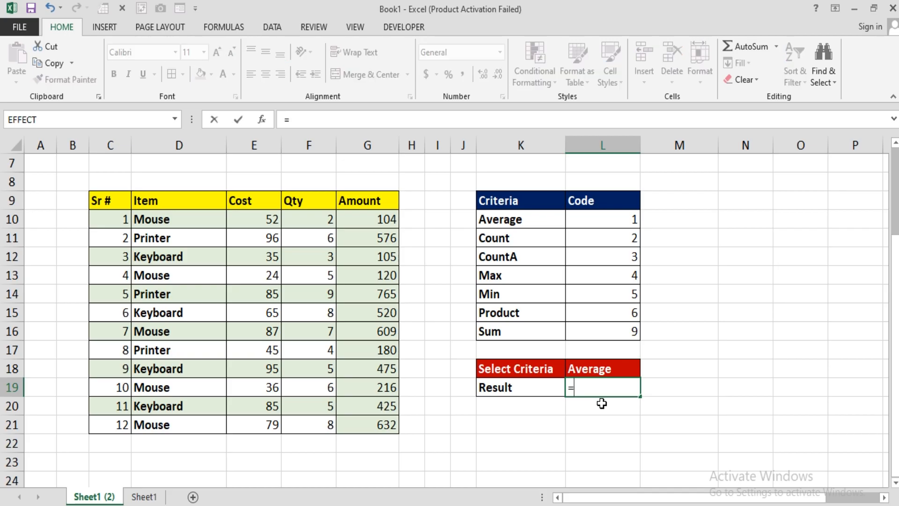
pyautogui.write('sub')
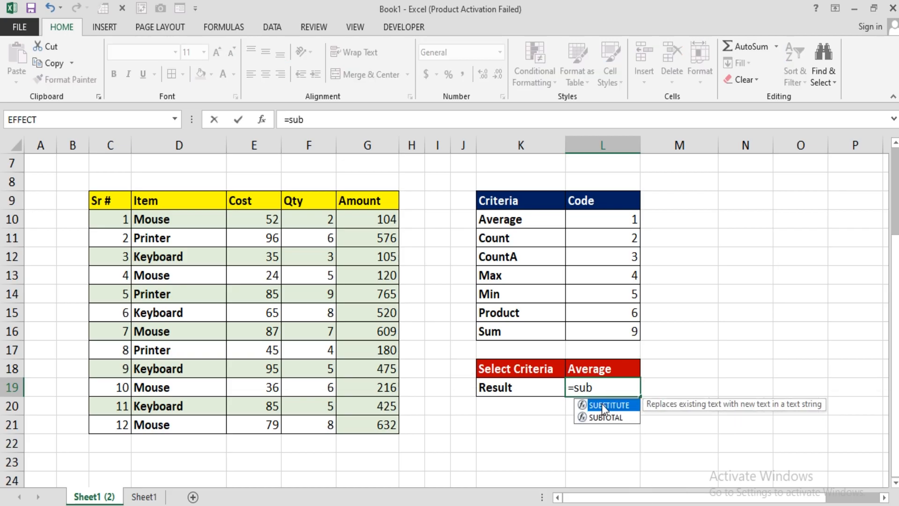
pyautogui.press('Down')
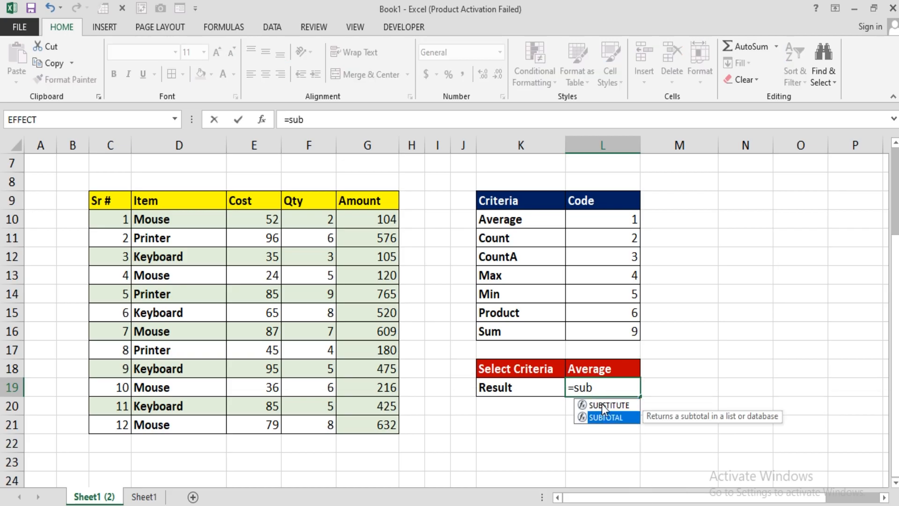
pyautogui.press('Tab')
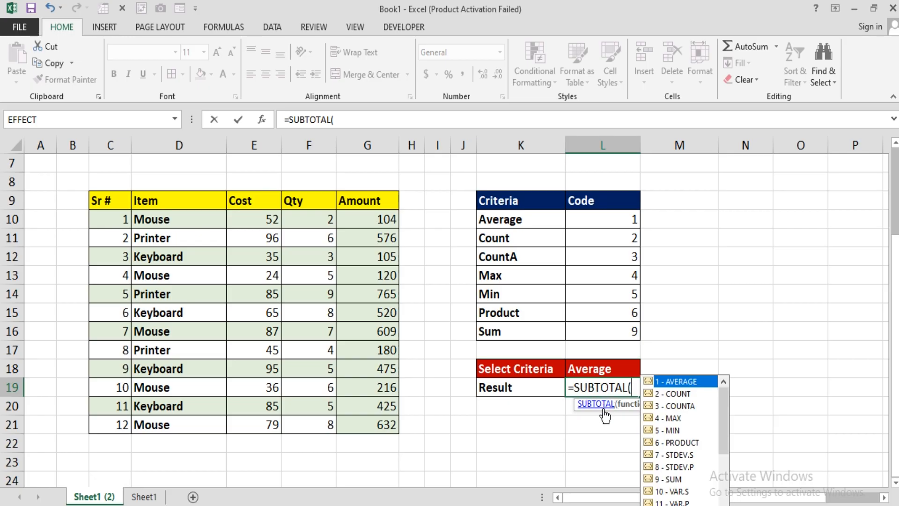
pyautogui.write('1')
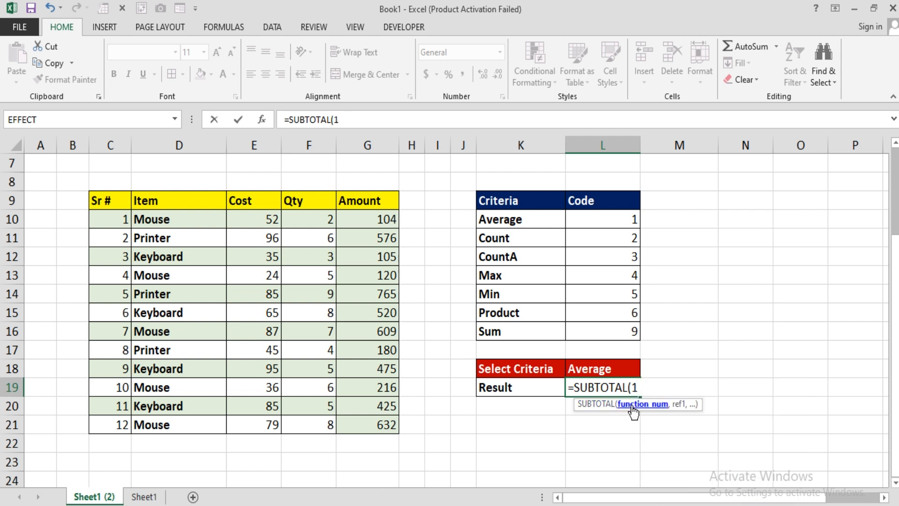
pyautogui.press('BackSpace')
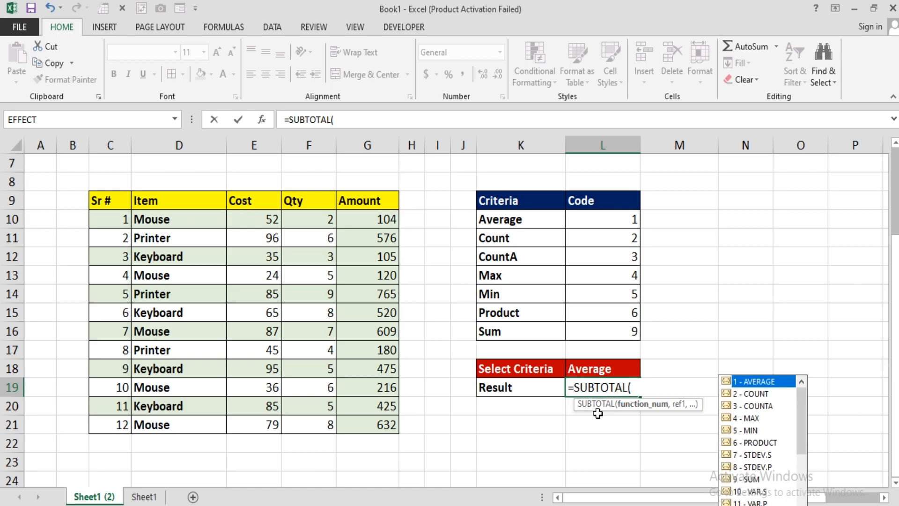
# Nest VLOOKUP(L18,K9:L16,2,0) as the function number of the SUBTOTAL formula
pyautogui.write('vlookup')
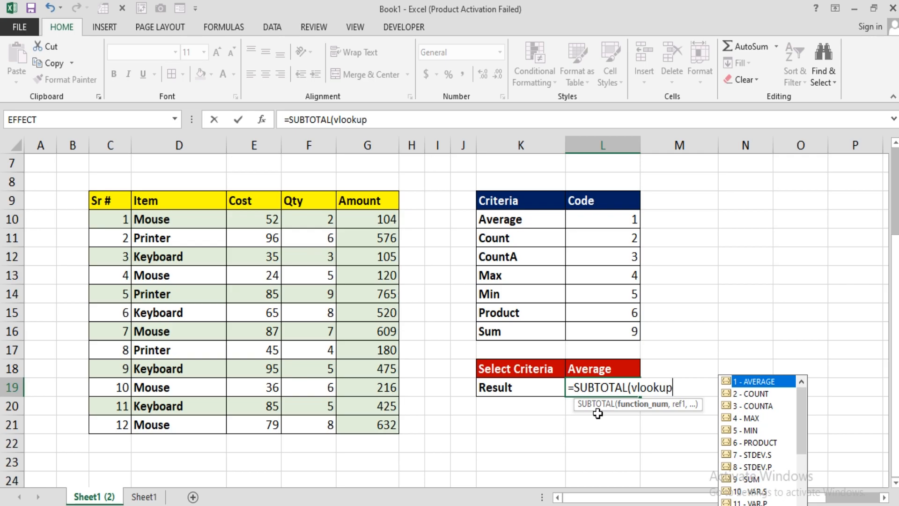
pyautogui.write('(')
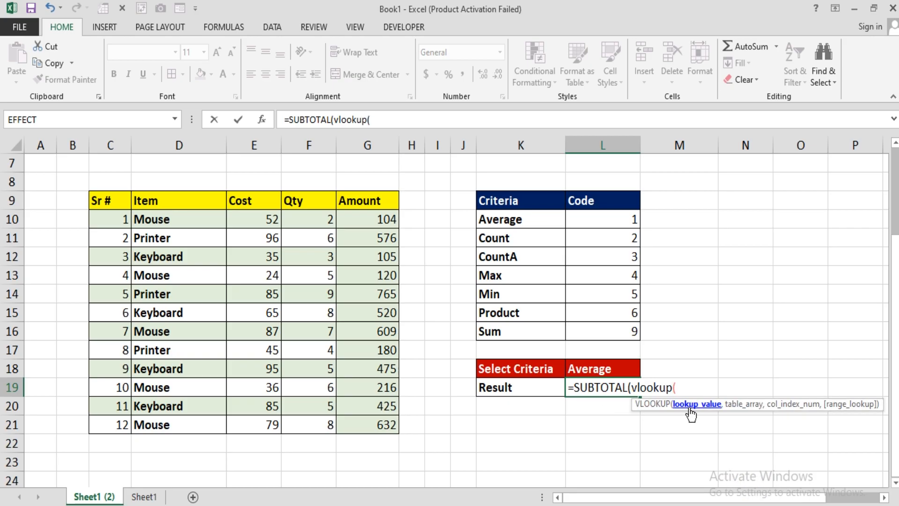
pyautogui.click(607, 372)
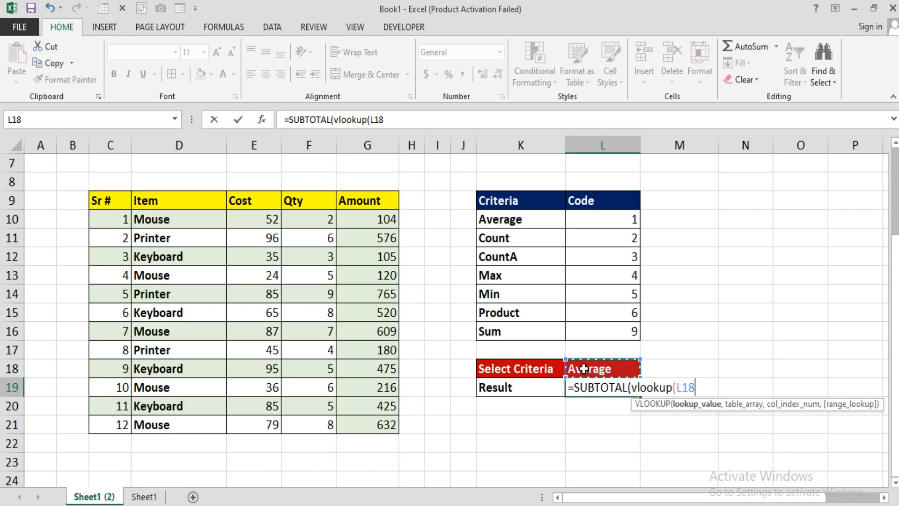
pyautogui.write(',')
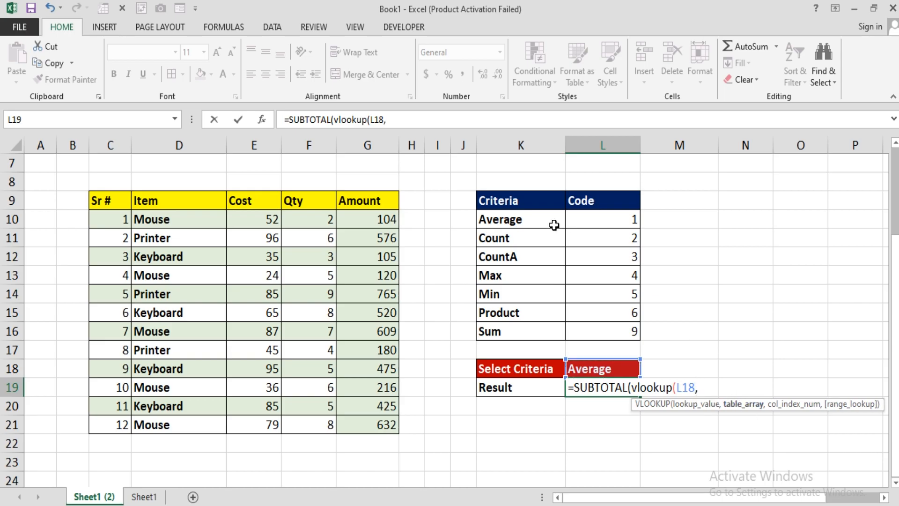
pyautogui.moveTo(489, 201); pyautogui.dragTo(616, 331)
pyautogui.write(',')
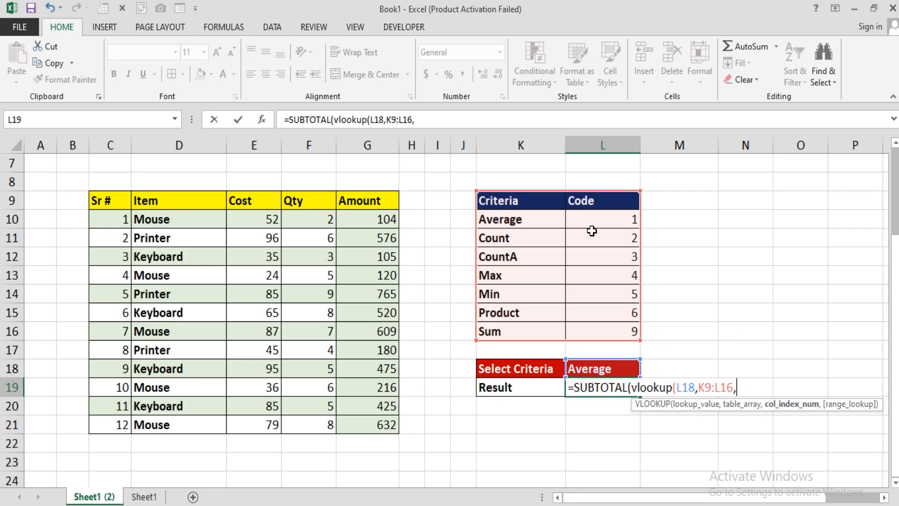
pyautogui.write('2')
pyautogui.write(',')
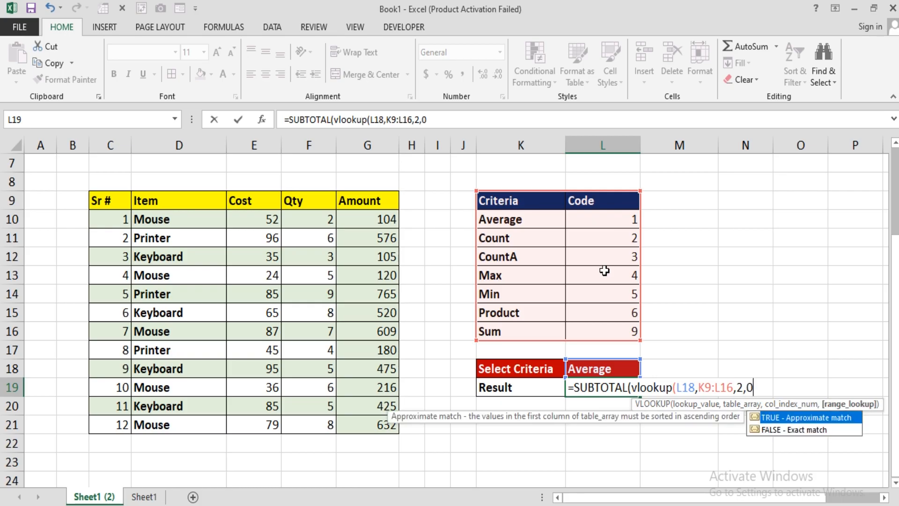
pyautogui.write('0)')
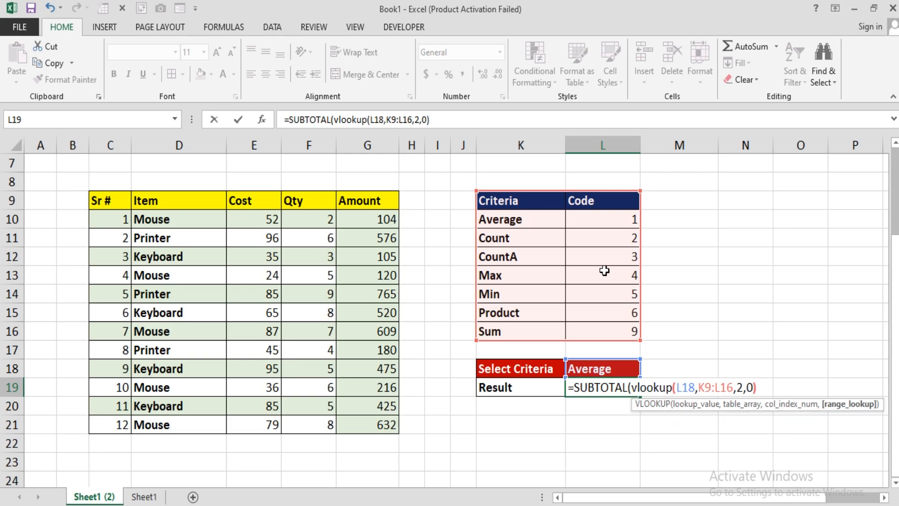
# Complete the SUBTOTAL formula with the Amount range G10:G21 as its reference
pyautogui.write(',')
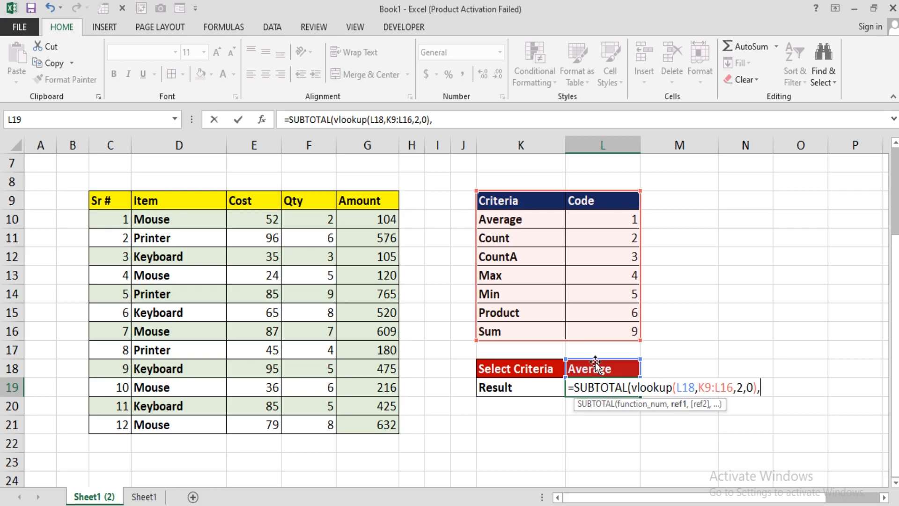
pyautogui.moveTo(372, 219); pyautogui.dragTo(368, 421)
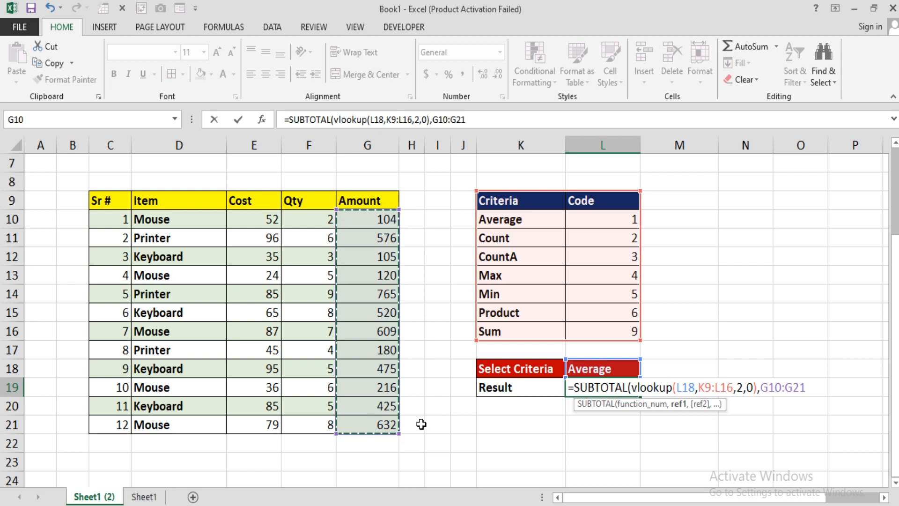
pyautogui.write(')')
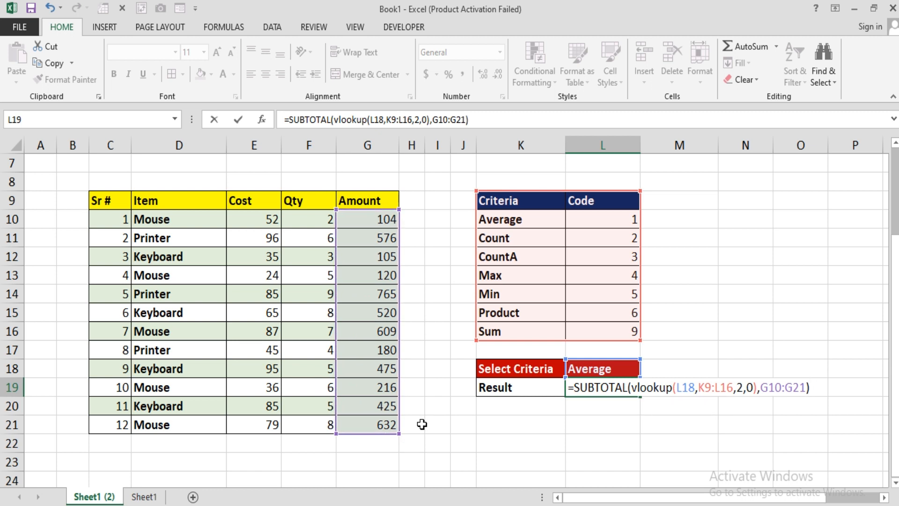
pyautogui.press('Return')
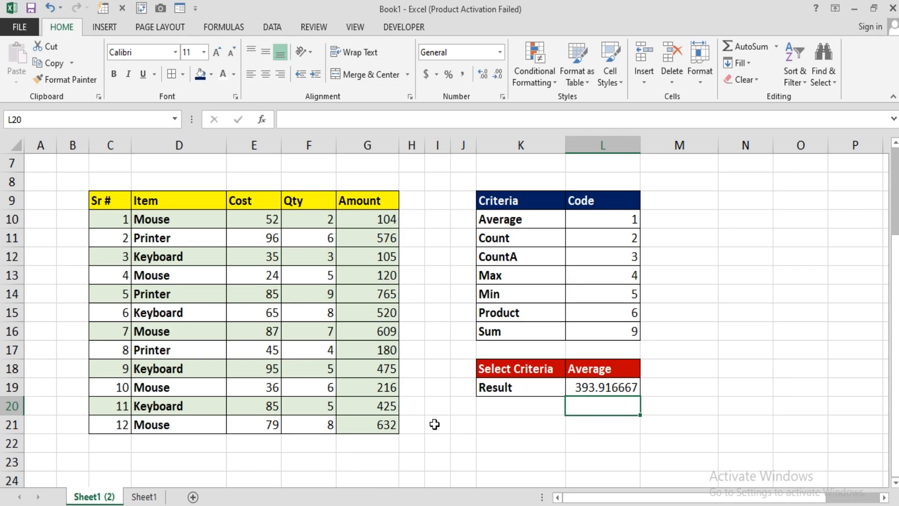
# Test the formula by choosing Sum as the criteria in L18 and compare the result with the Amount values G10:G21
pyautogui.click(515, 386)
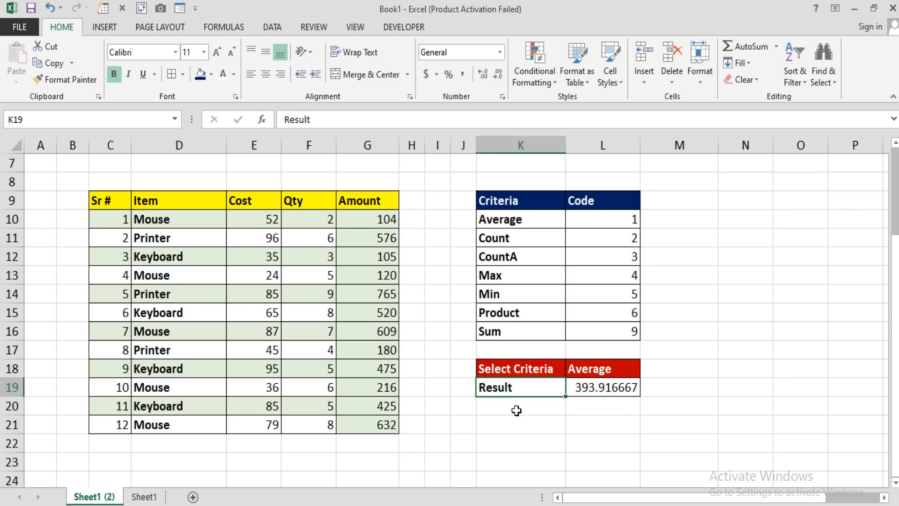
pyautogui.moveTo(362, 220); pyautogui.dragTo(372, 421)
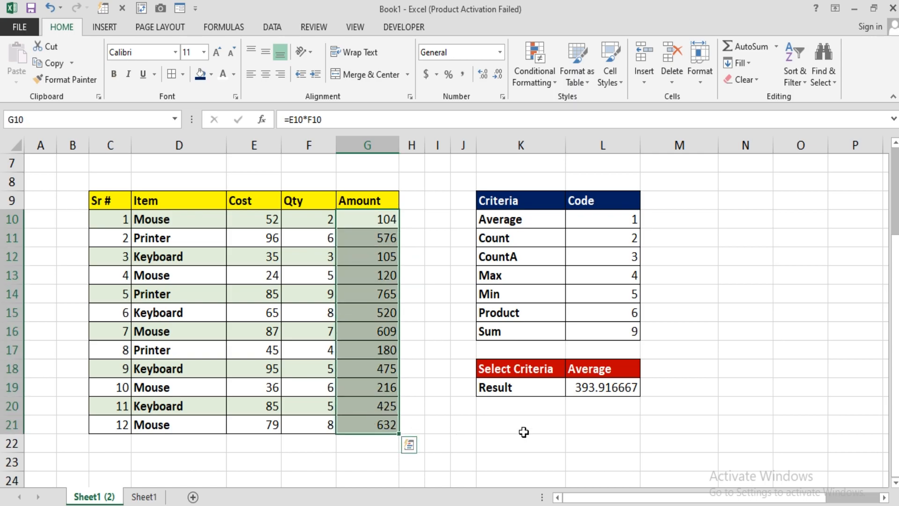
pyautogui.click(594, 371)
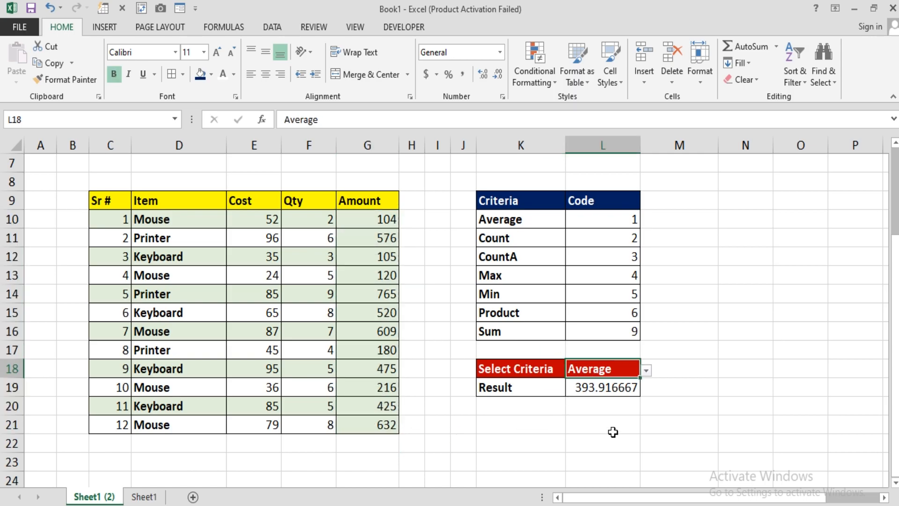
pyautogui.click(645, 371)
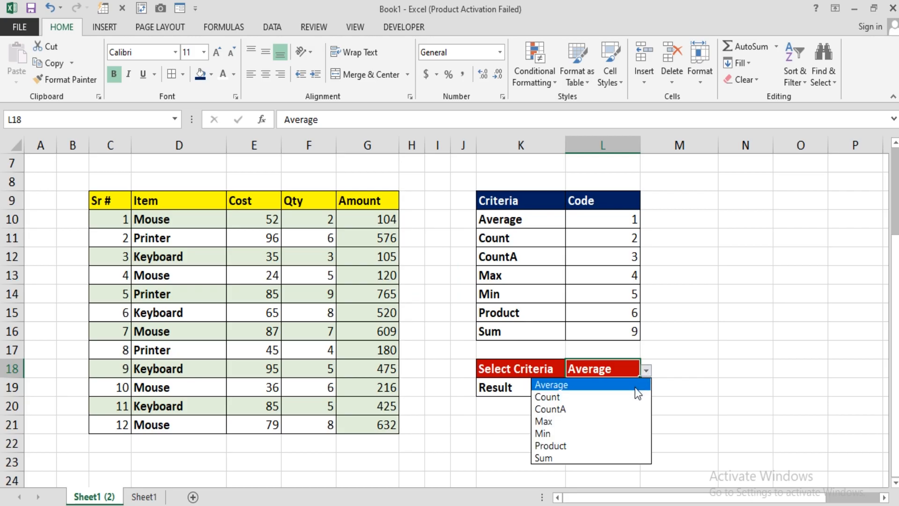
pyautogui.click(599, 456)
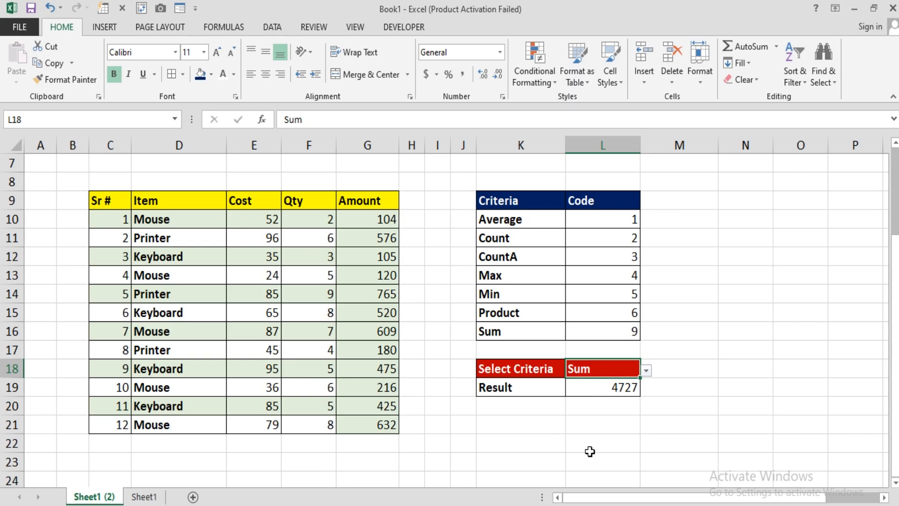
pyautogui.moveTo(377, 220); pyautogui.dragTo(405, 425)
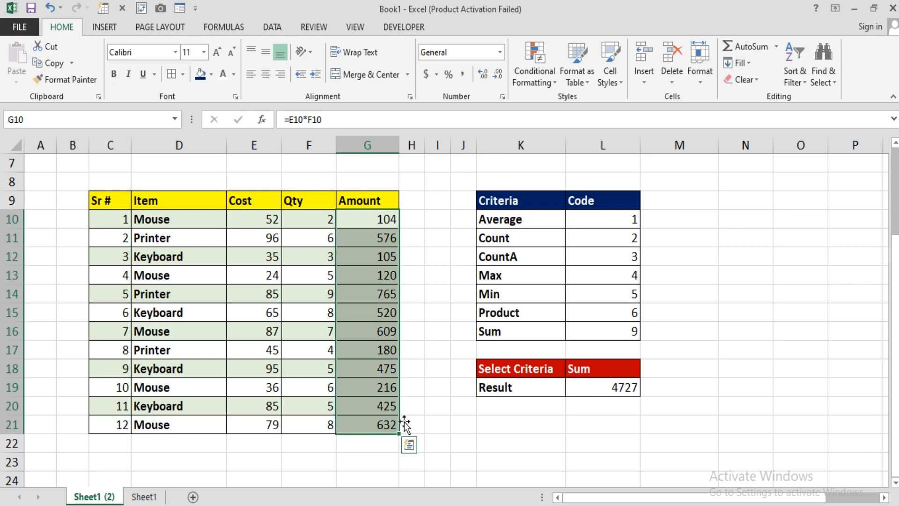
# Switch the criteria in L18 to Max and check the result against the largest value in the Amount column
pyautogui.click(605, 396)
pyautogui.click(620, 376)
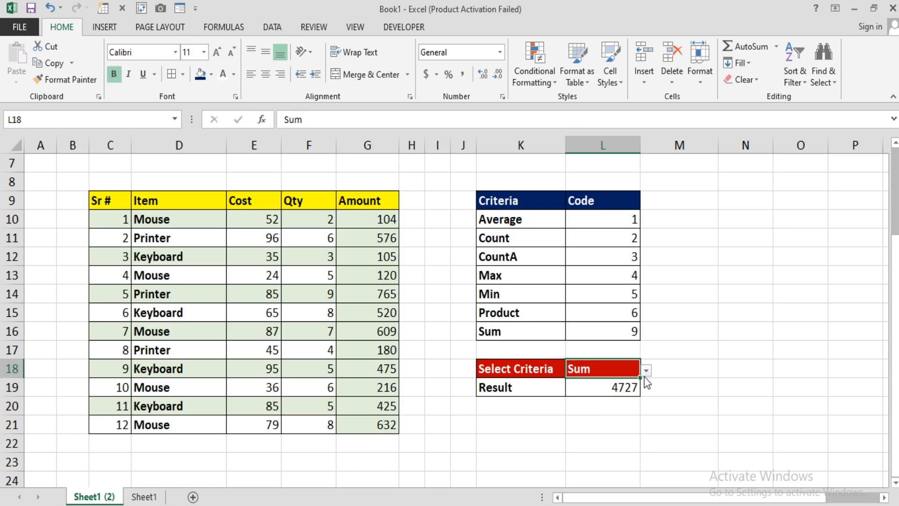
pyautogui.click(646, 371)
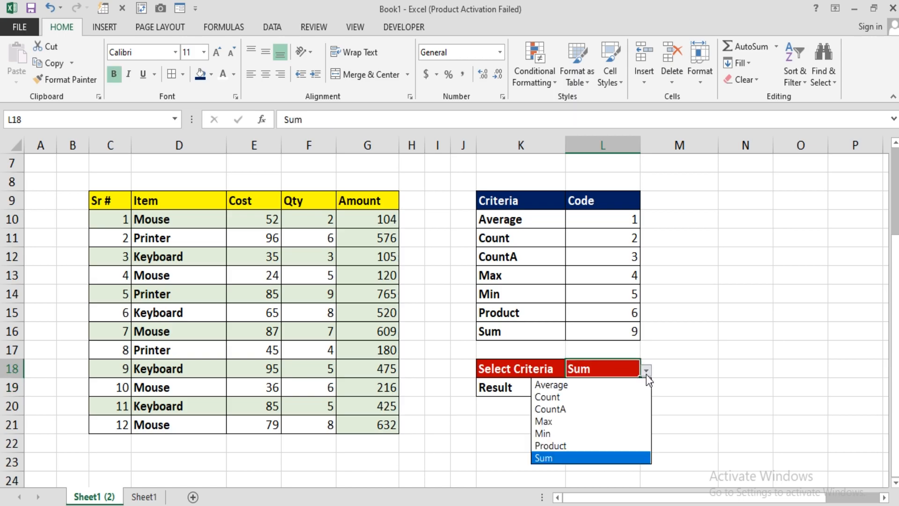
pyautogui.click(607, 421)
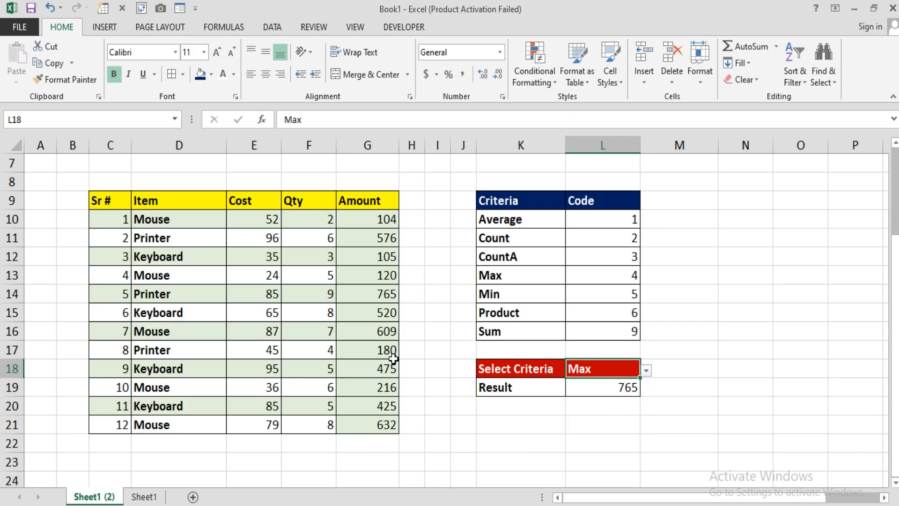
pyautogui.click(386, 297)
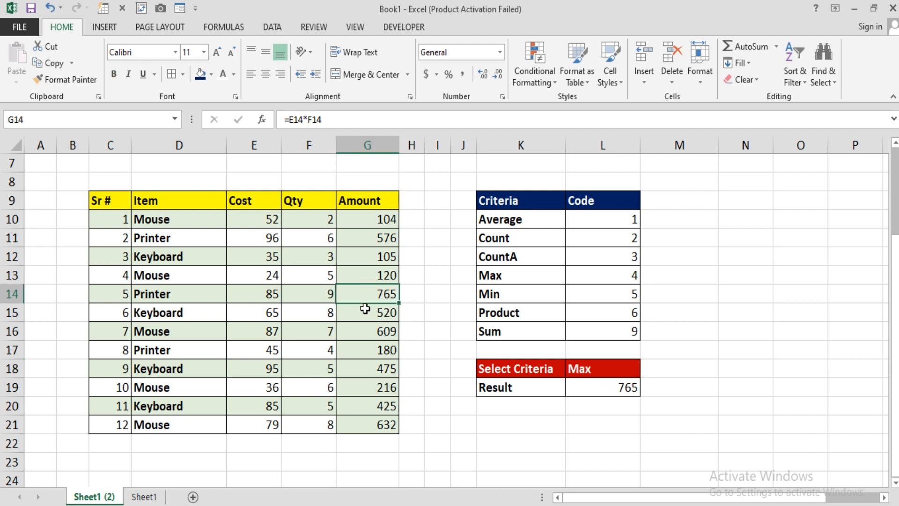
# Choose Count as the criteria in L18 to count the Amount entries
pyautogui.click(636, 370)
pyautogui.click(646, 370)
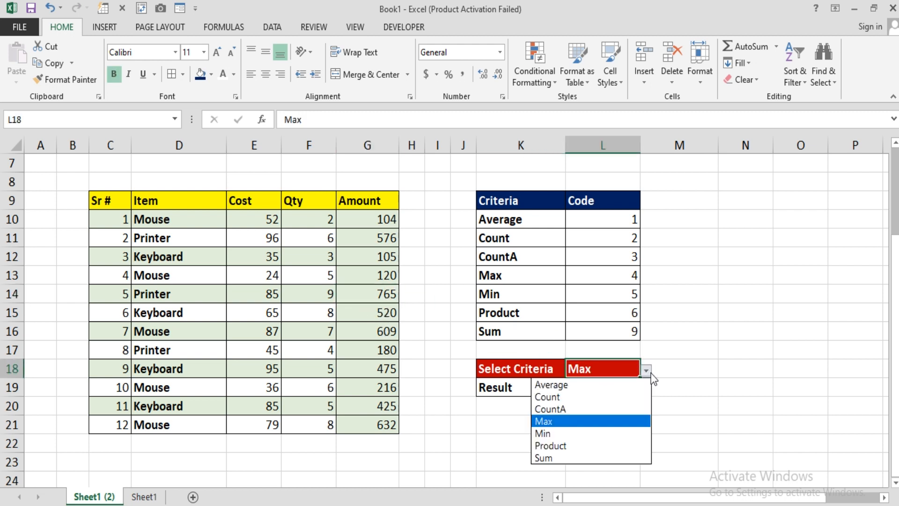
pyautogui.click(614, 399)
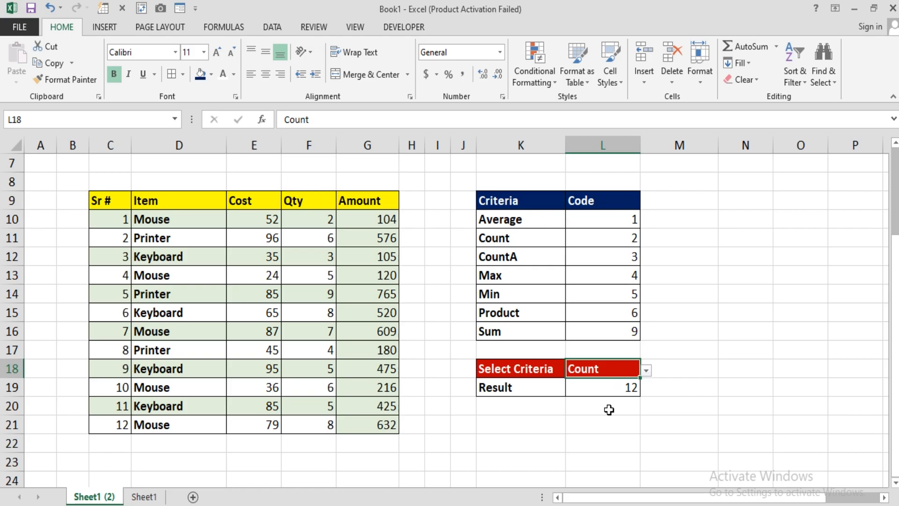